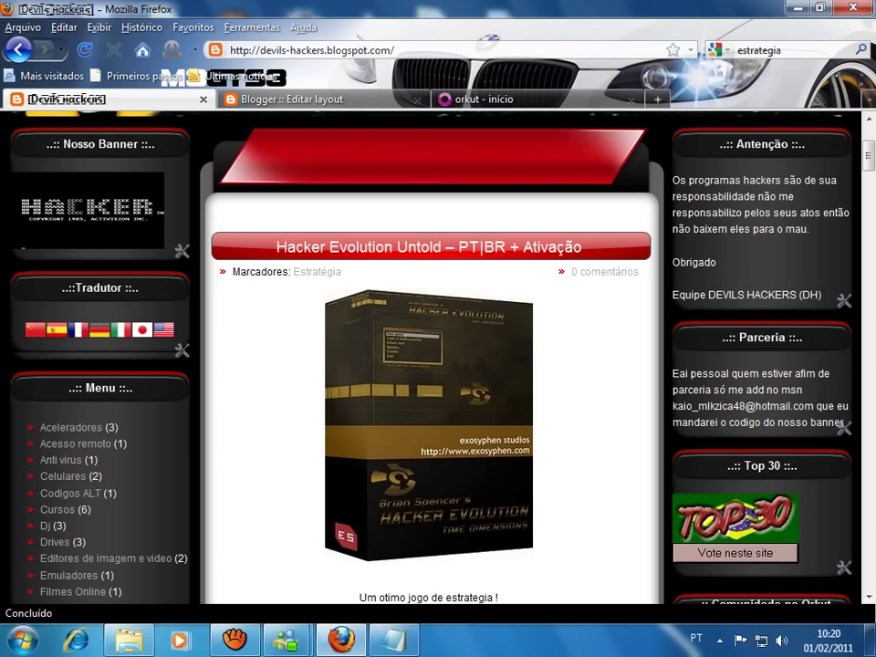
- Look over the Devils Hackers blog's front page and the blog address and contact e-mail in the open Notepad note
scroll(437, 356, "up", 4)
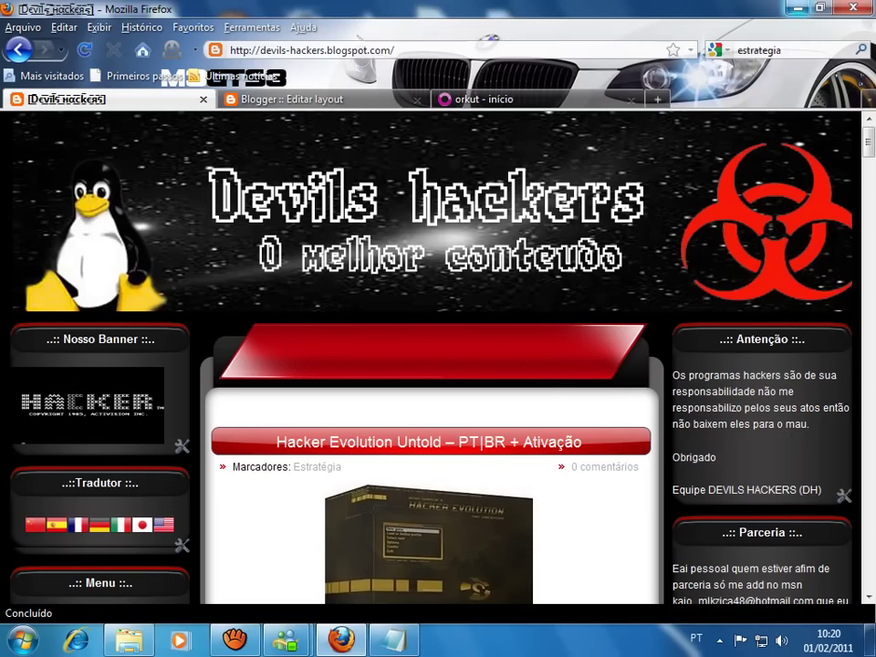
left_click(797, 8)
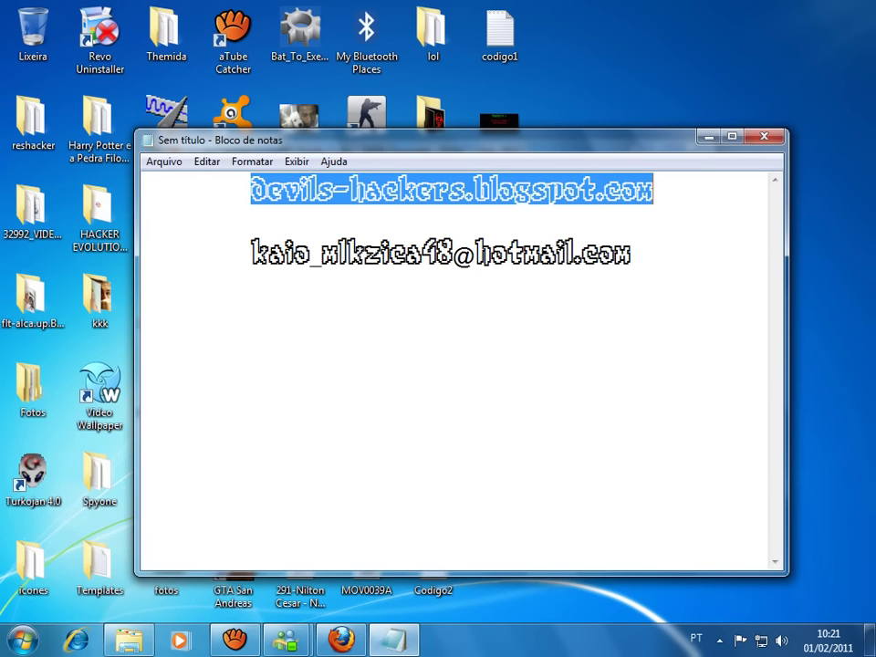
left_click_drag(252, 254, 630, 253)
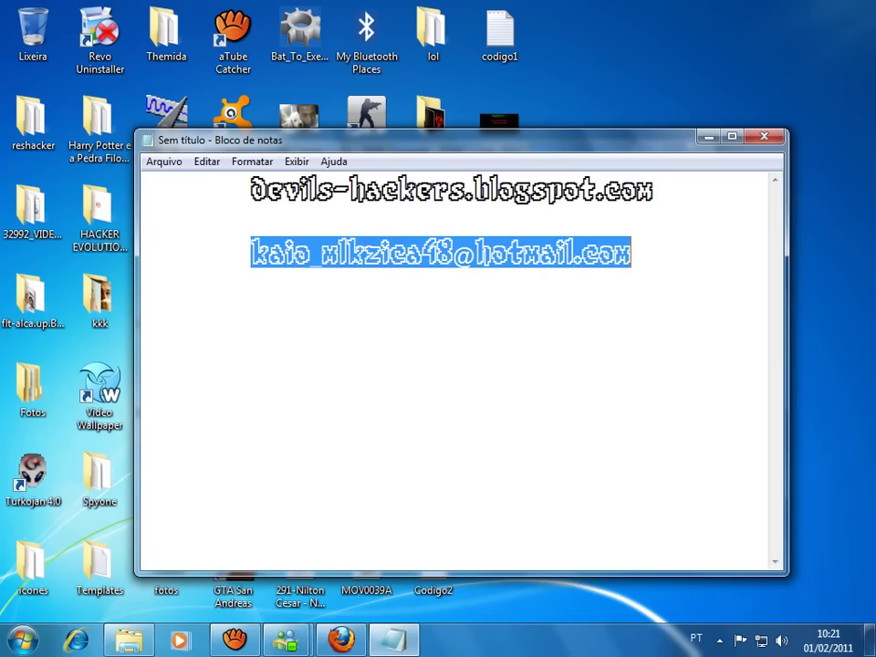
left_click(631, 253)
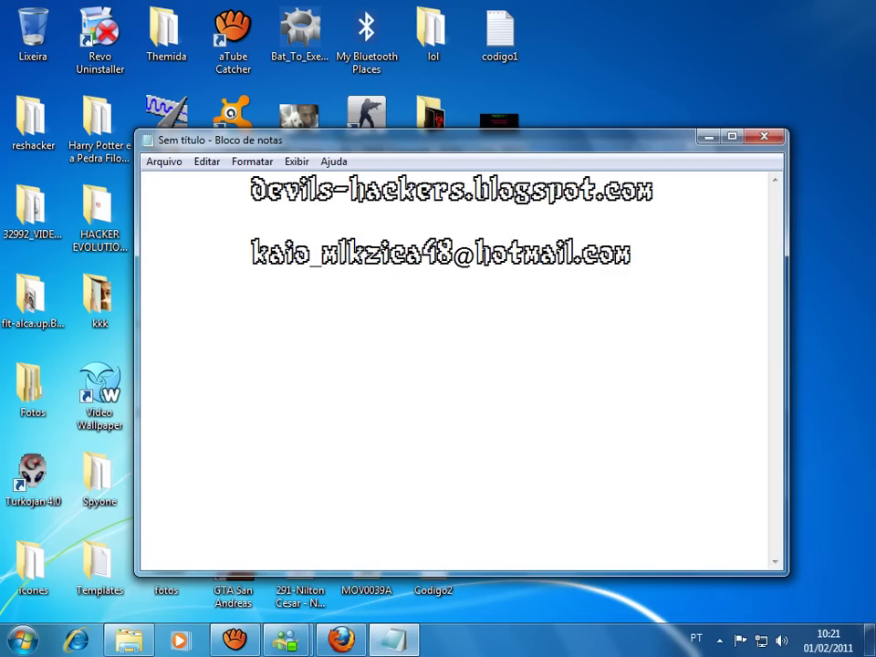
left_click(342, 639)
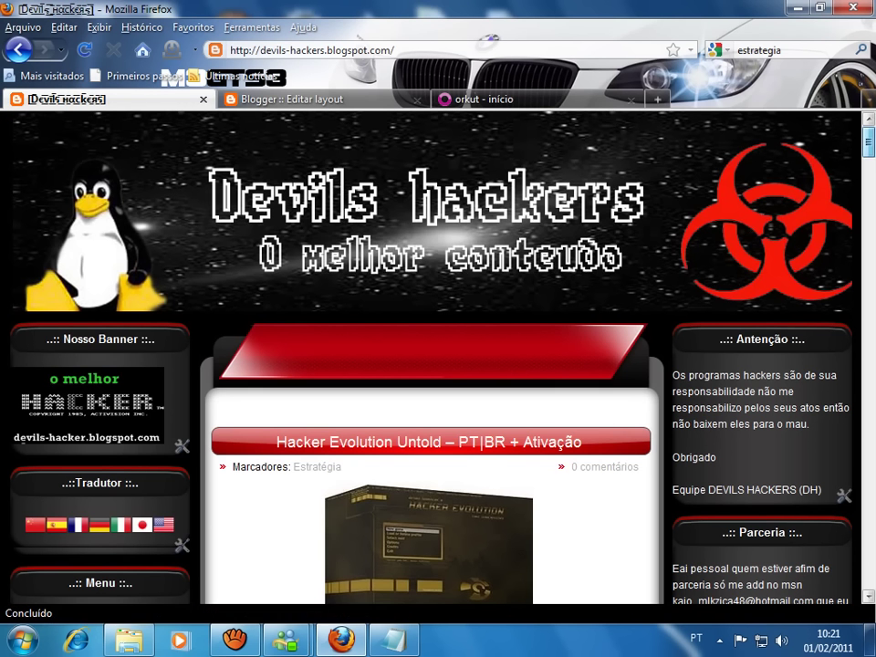
scroll(429, 355, "down", 15)
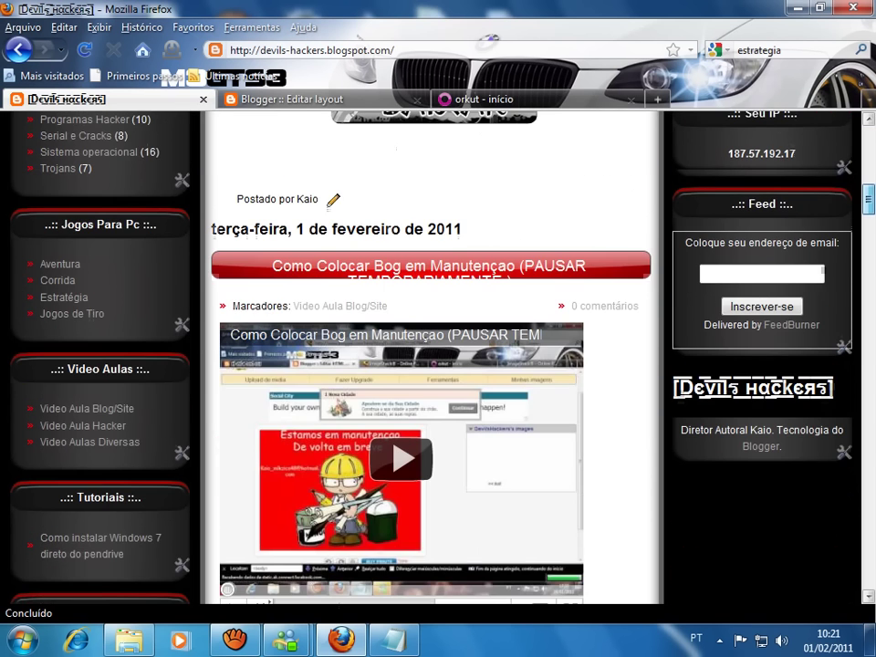
scroll(429, 356, "up", 5)
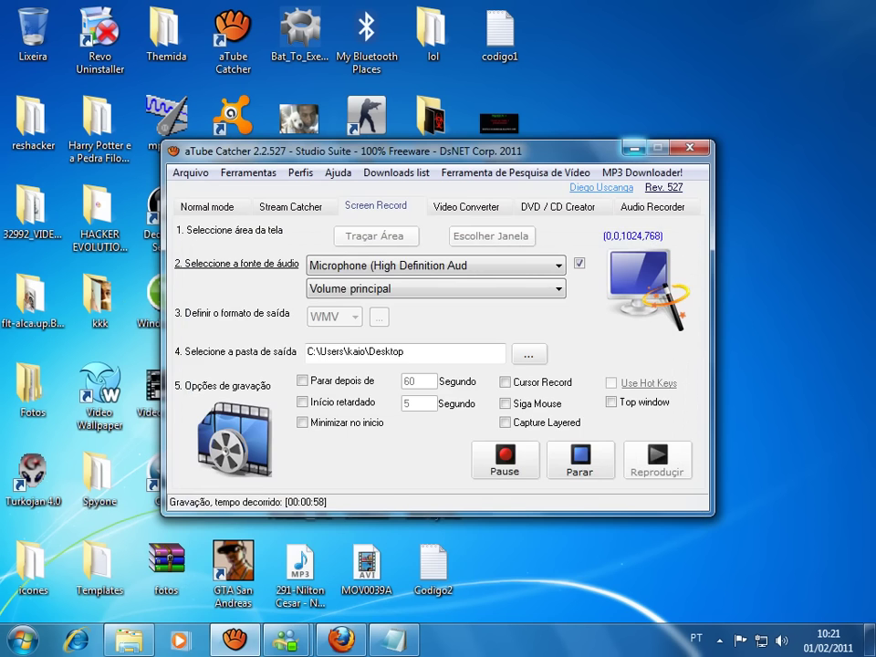
- Copy the he.key file from the "Ativação - HackerEvolutionUntold - key" folder inside HACKER EVOLUTION UNTOLD
left_click(634, 148)
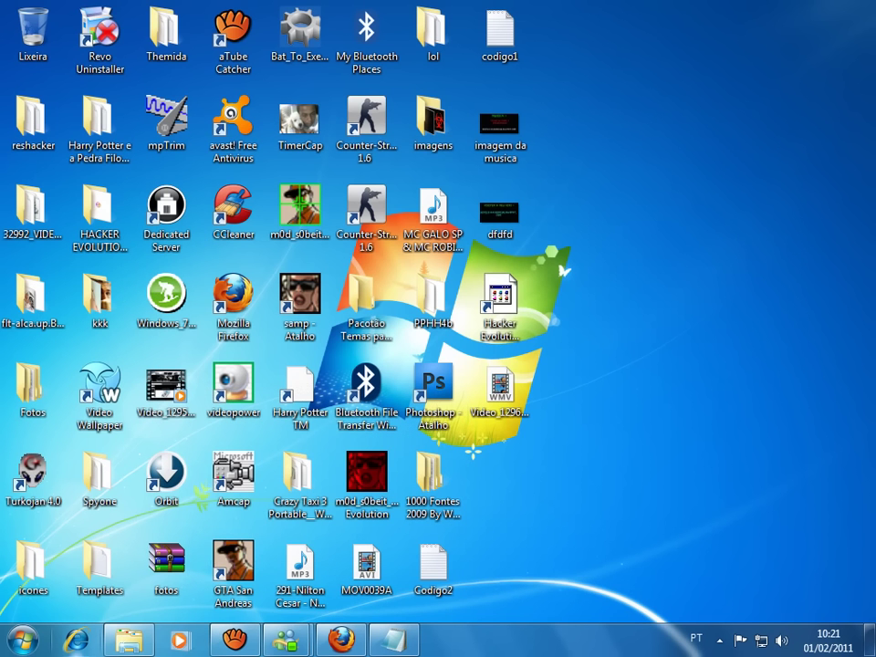
left_click(128, 640)
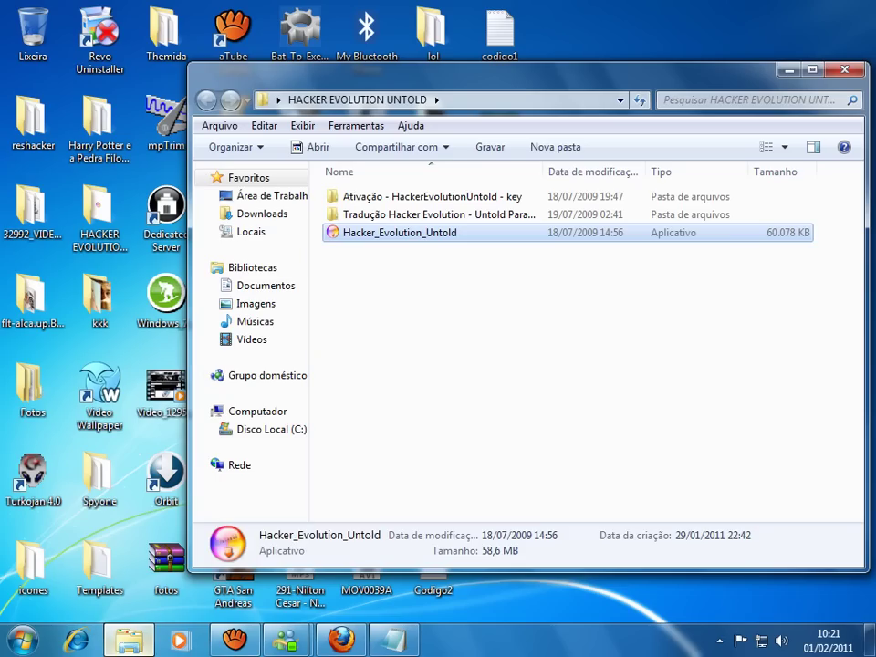
left_click_drag(367, 318, 415, 406)
left_click_drag(416, 318, 467, 334)
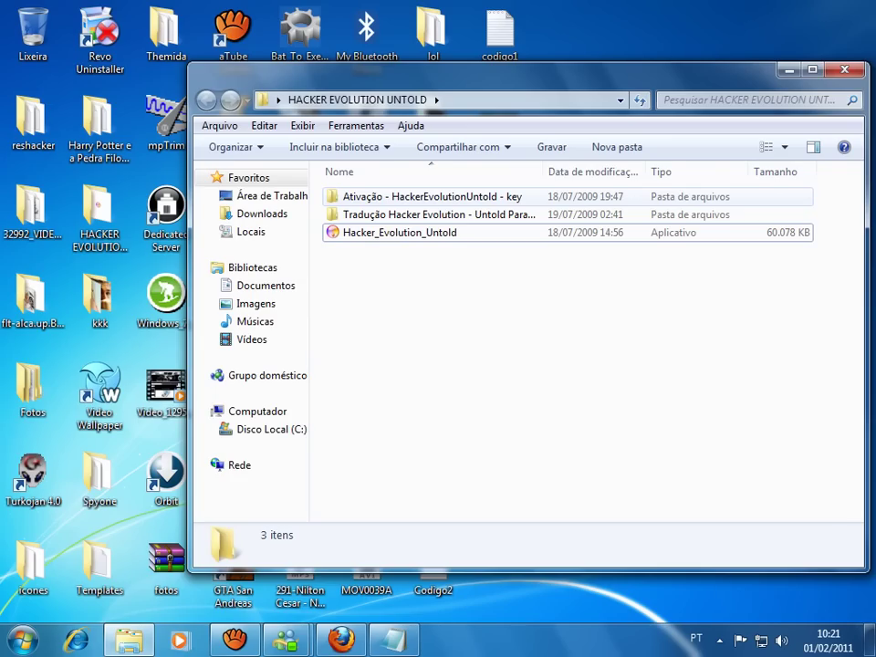
left_click(432, 197)
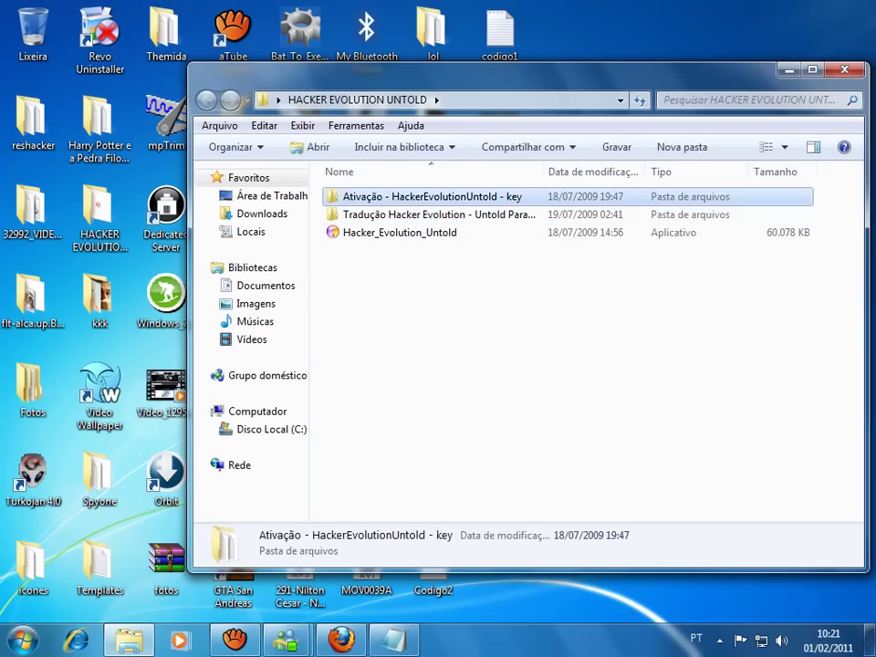
double_click(433, 197)
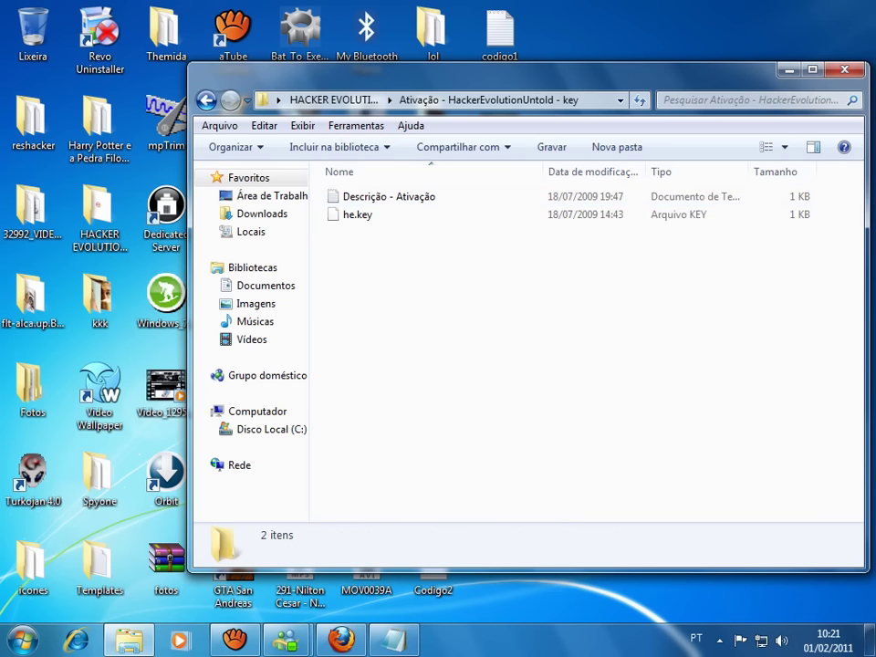
left_click_drag(354, 286, 393, 217)
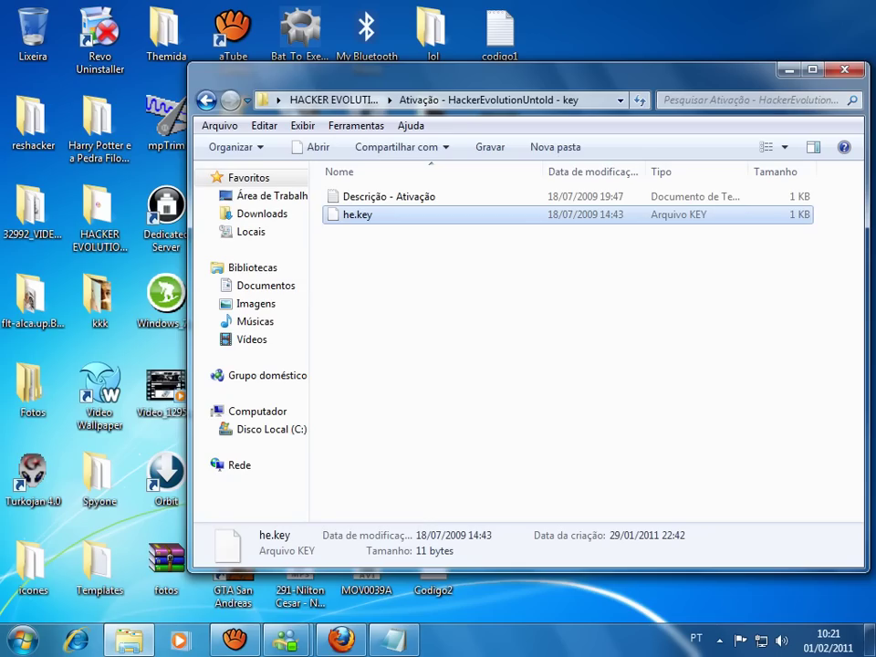
right_click(401, 219)
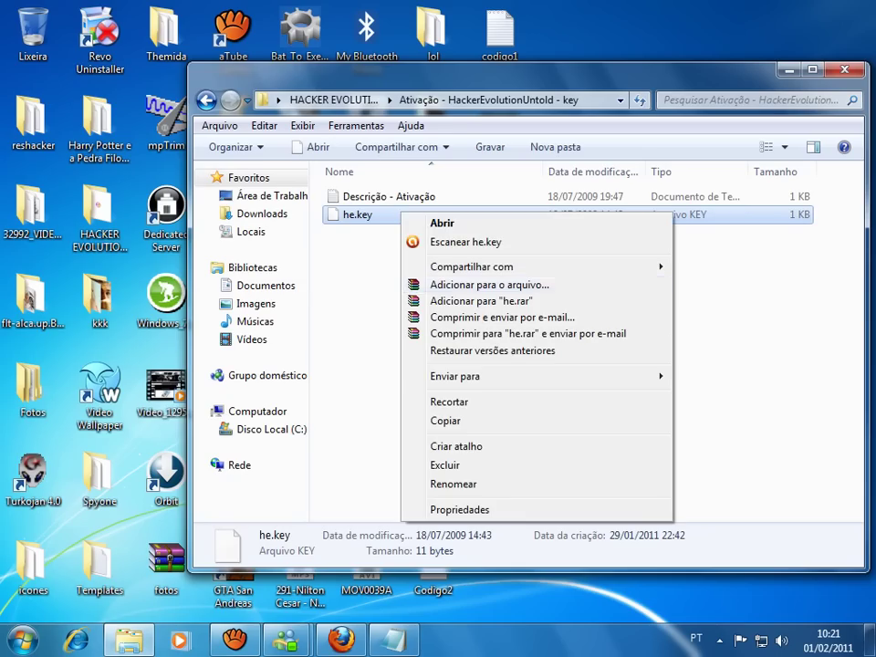
left_click(429, 420)
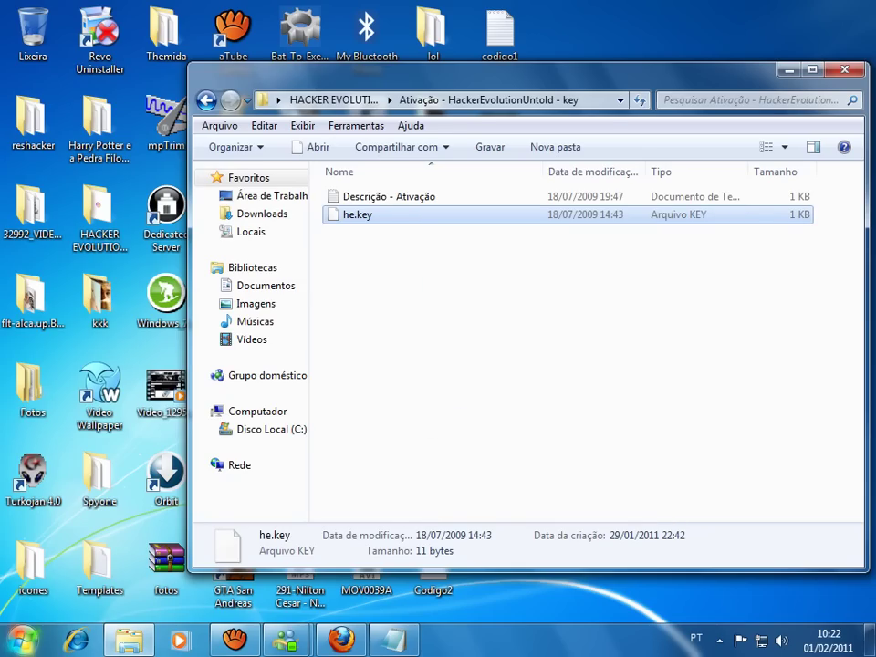
- Open the Hacker Evolution Untold installation folder in Arquivos de Programas on Disco Local (C:)
key("super")
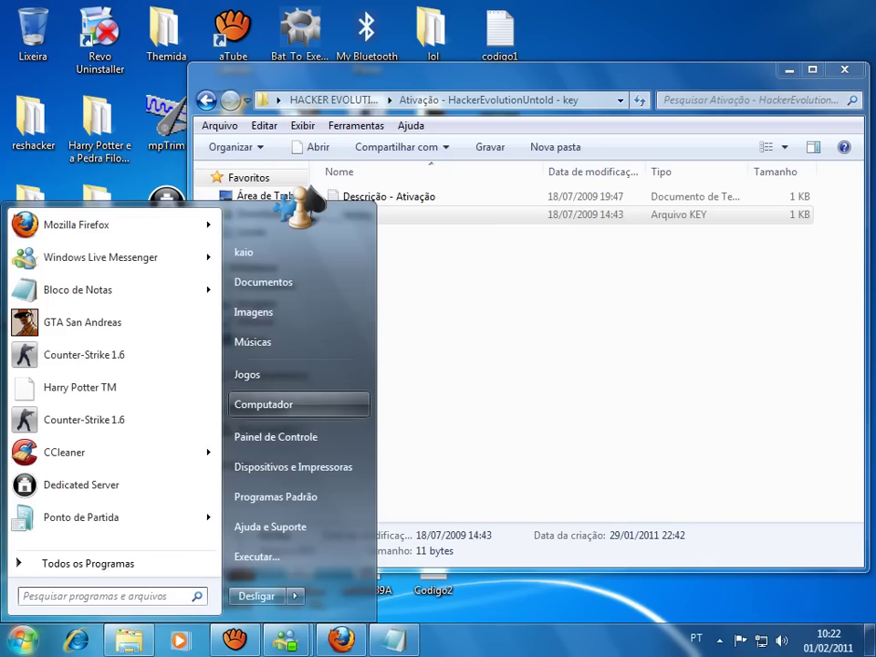
left_click(285, 407)
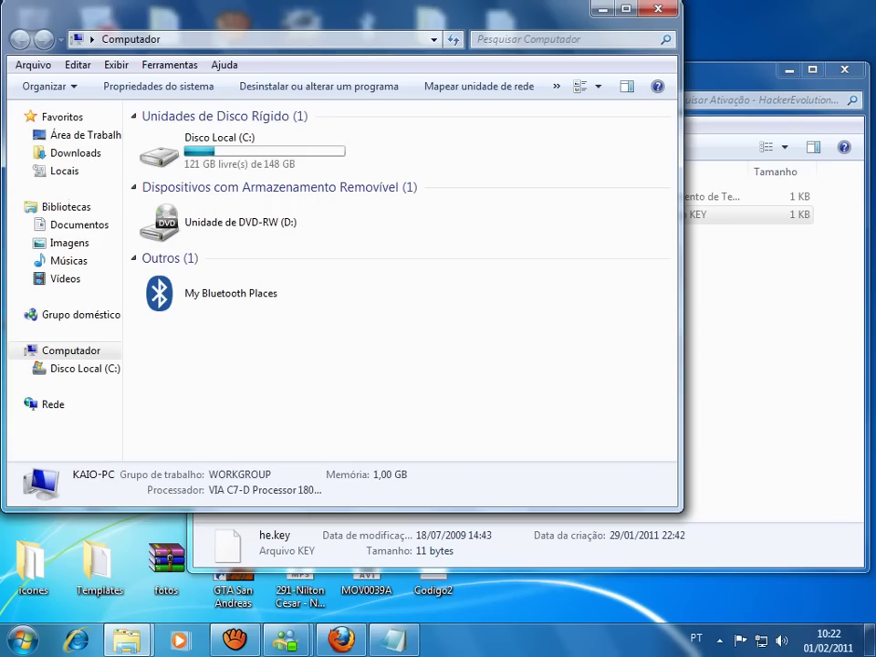
double_click(243, 150)
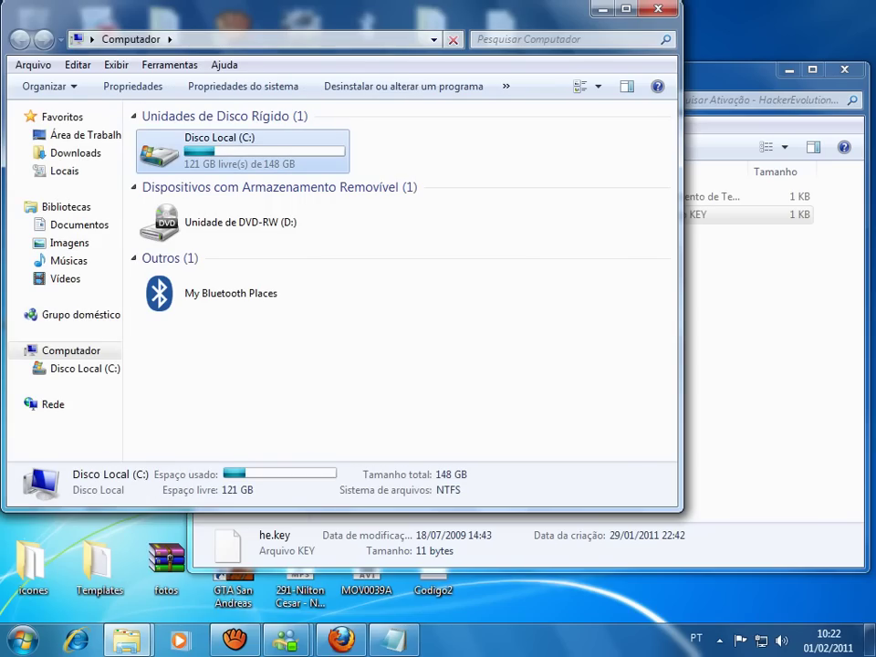
double_click(242, 154)
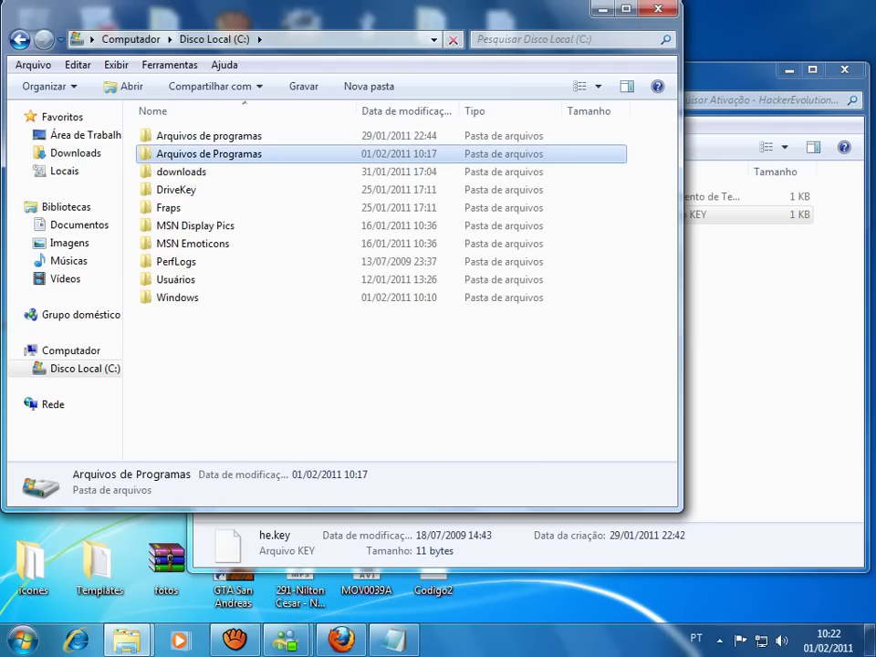
key("Return")
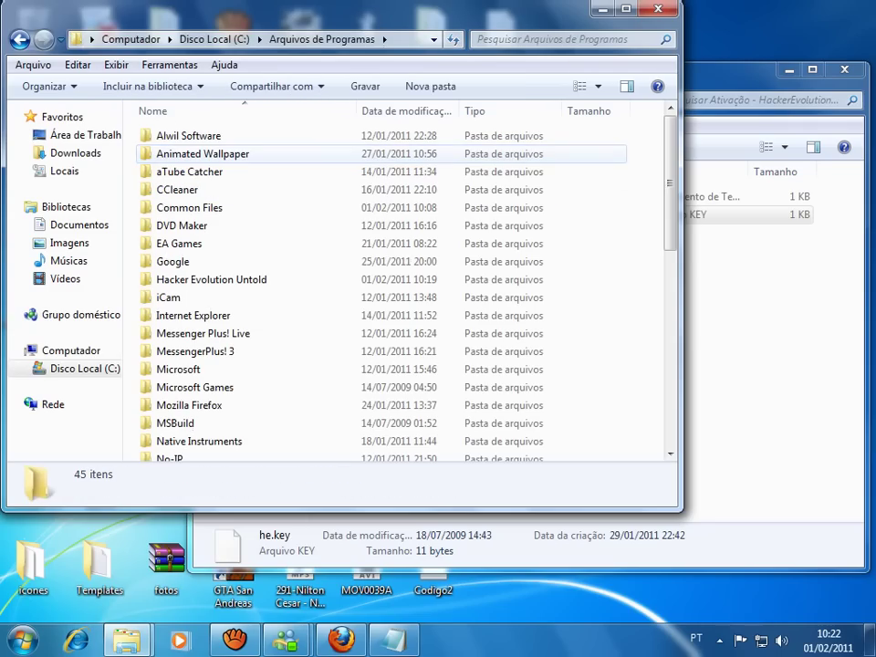
scroll(456, 132, "down", 2)
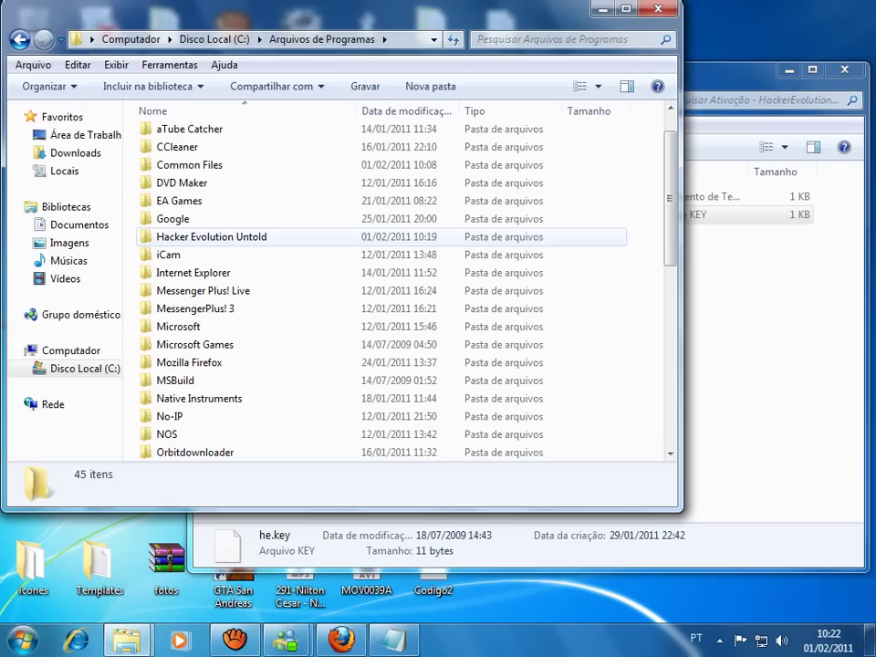
left_click(211, 237)
key("Return")
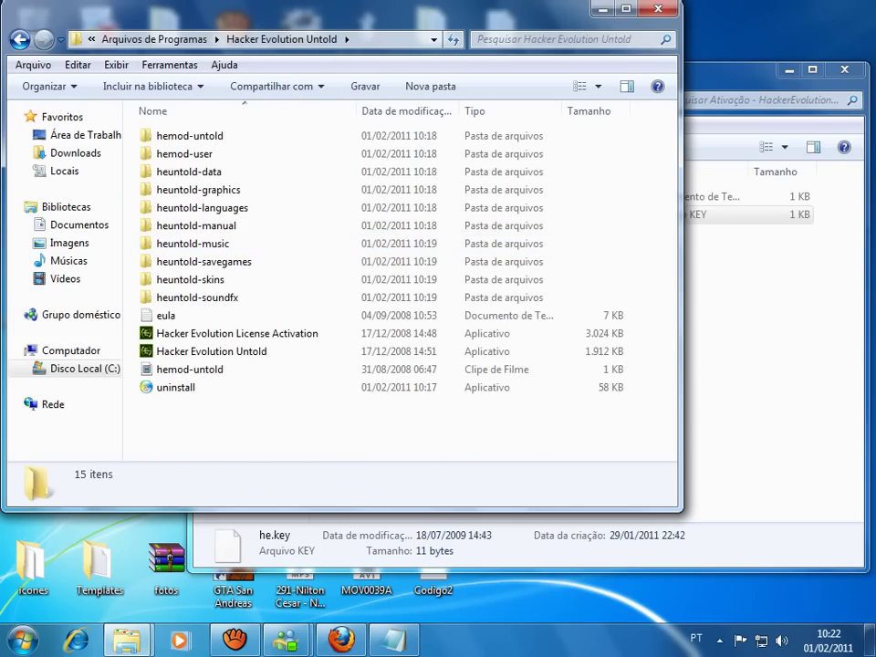
- Paste the copied he.key file into the game's installation folder and close that folder window
right_click(189, 419)
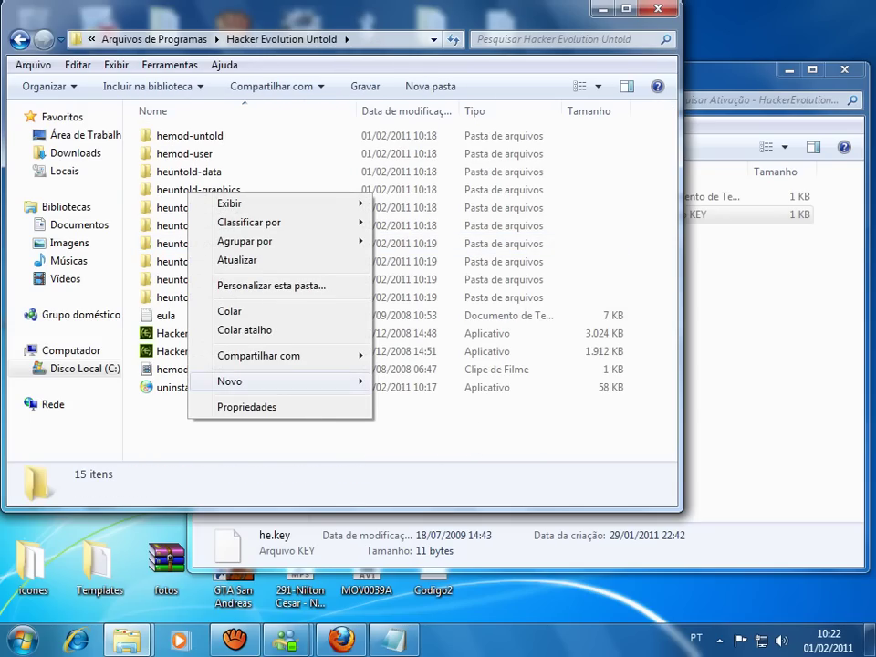
left_click(230, 312)
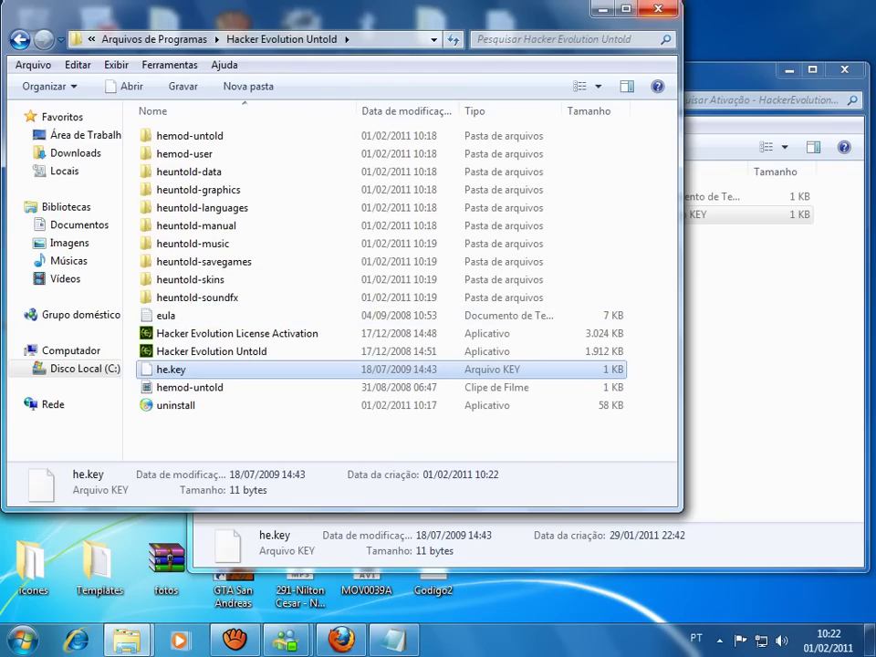
key("alt+F4")
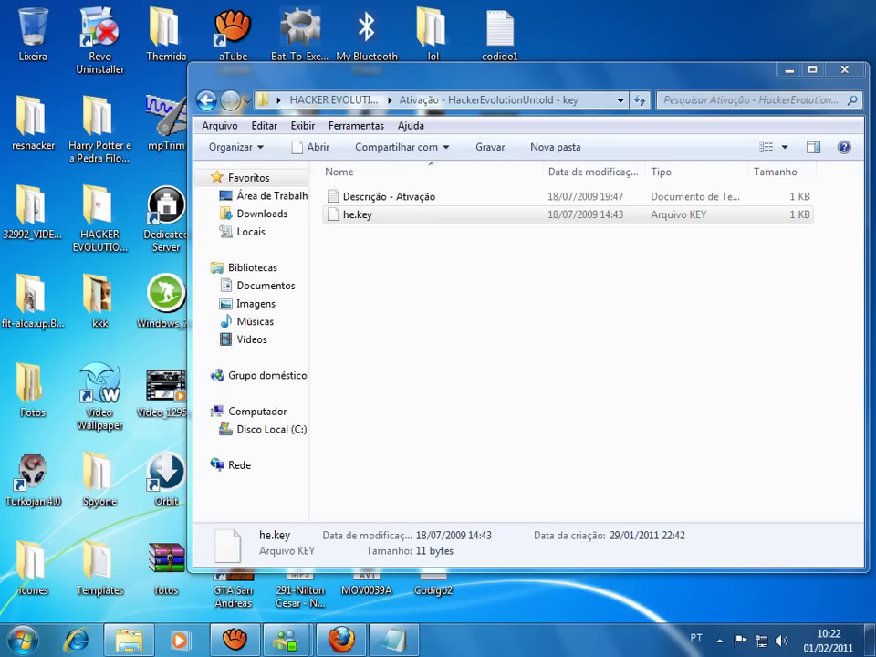
- Launch the HEU_PT-BR translation installer from the "Tradução Hacker Evolution - Untold Para PT BR" folder
key("alt+Left")
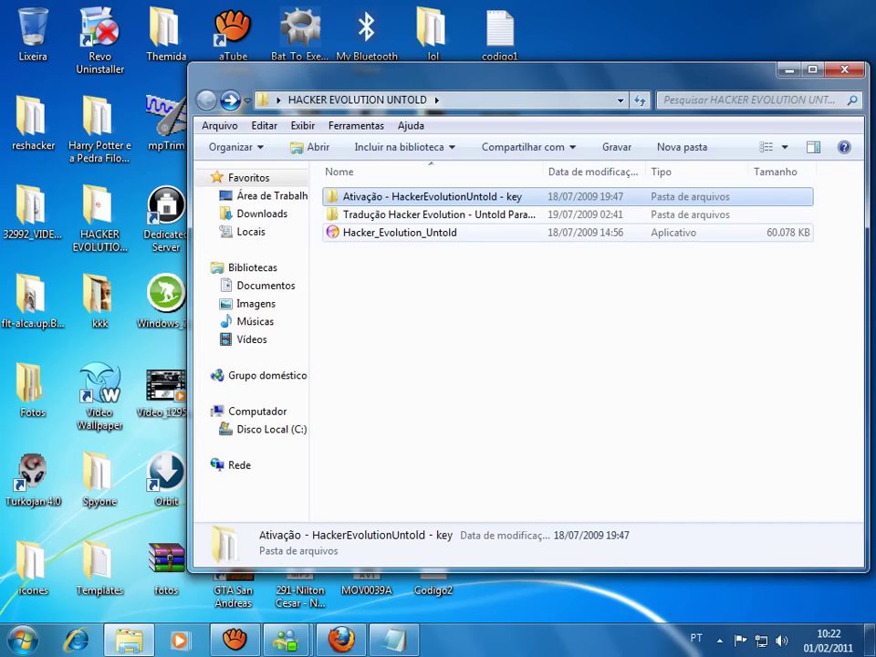
key("Down")
key("Return")
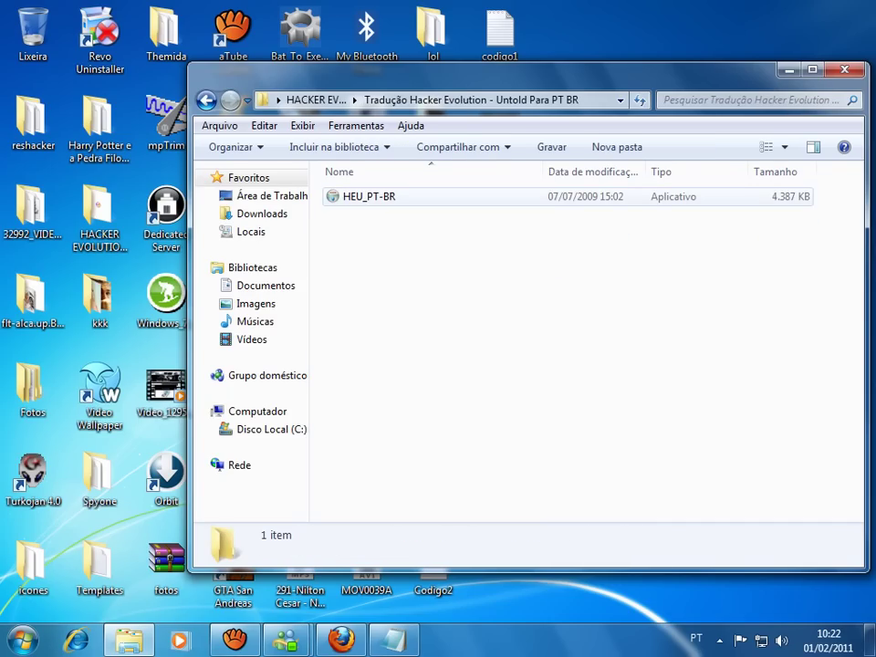
left_click(370, 197)
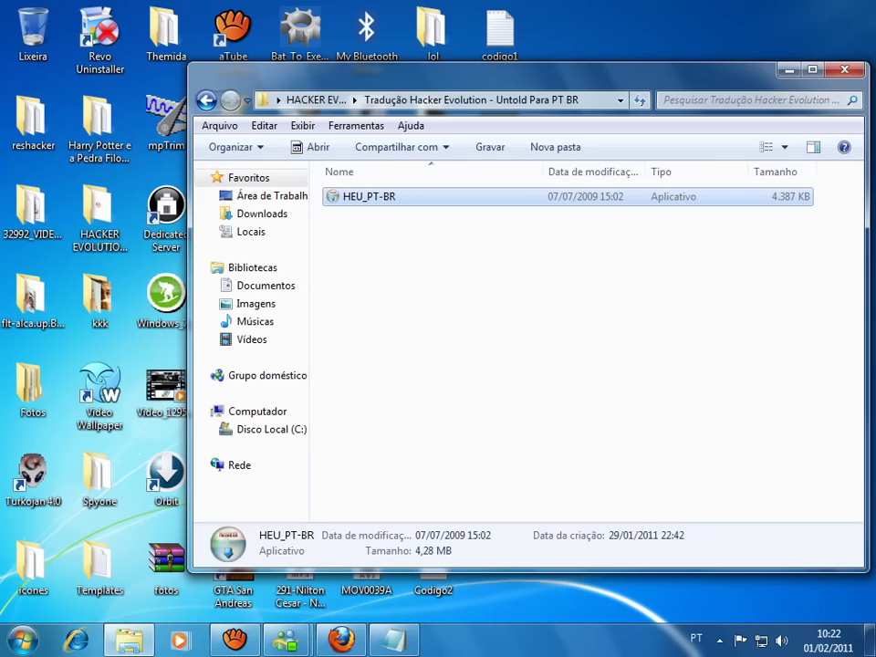
double_click(369, 197)
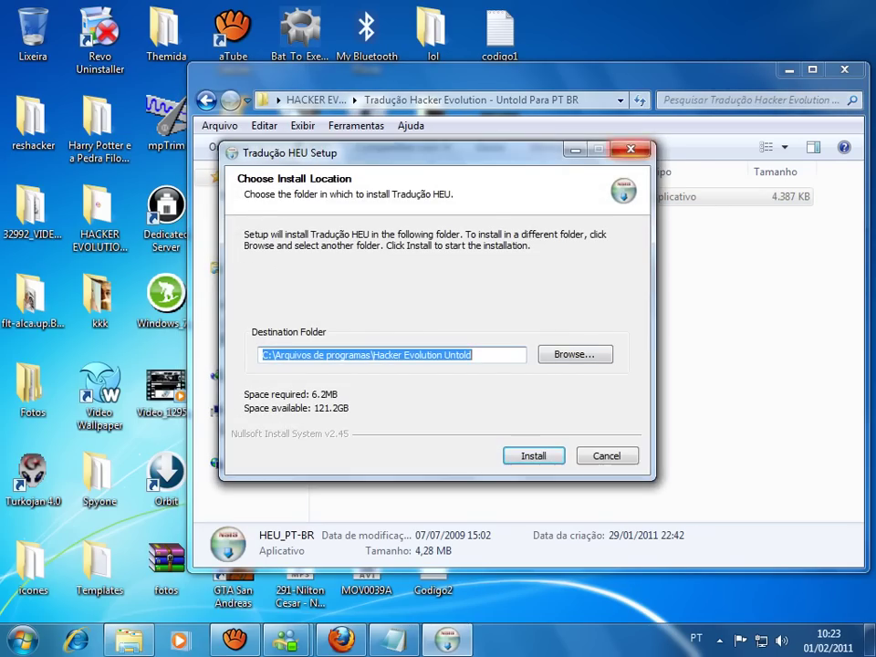
- Install the translation into C:\Program Files\Hacker Evolution Untold\ and close the installer once it finishes
left_click(575, 354)
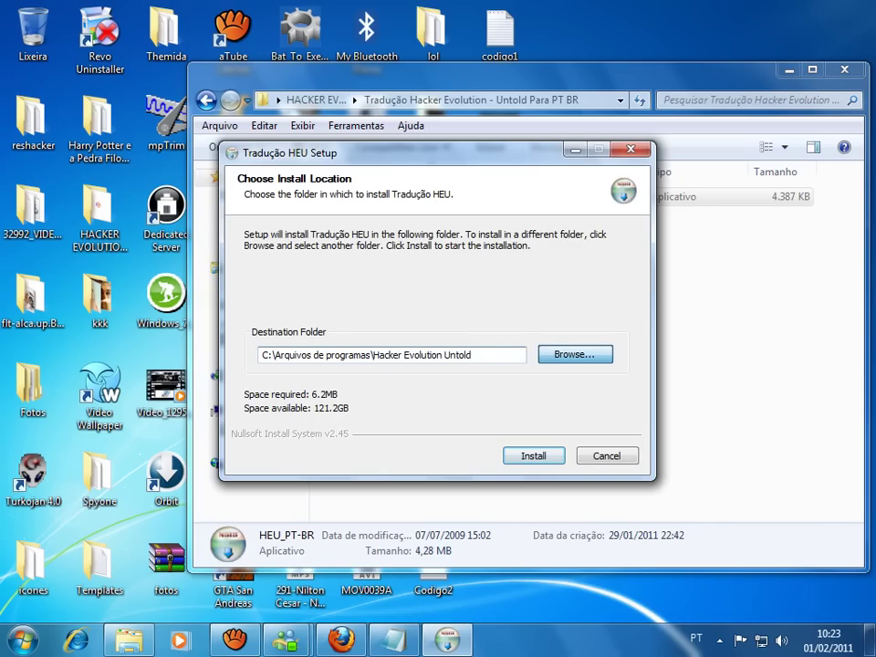
key("Return")
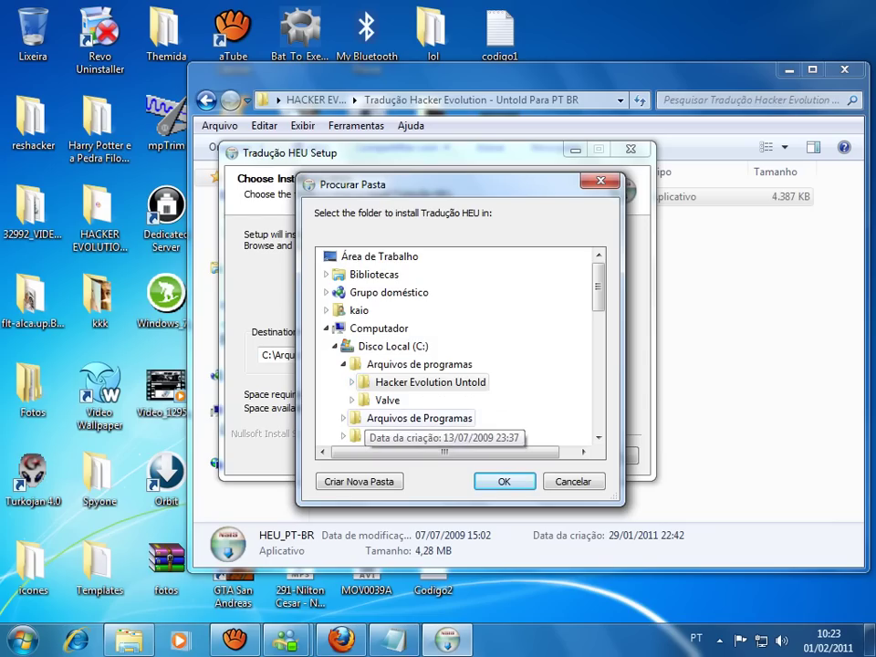
double_click(420, 418)
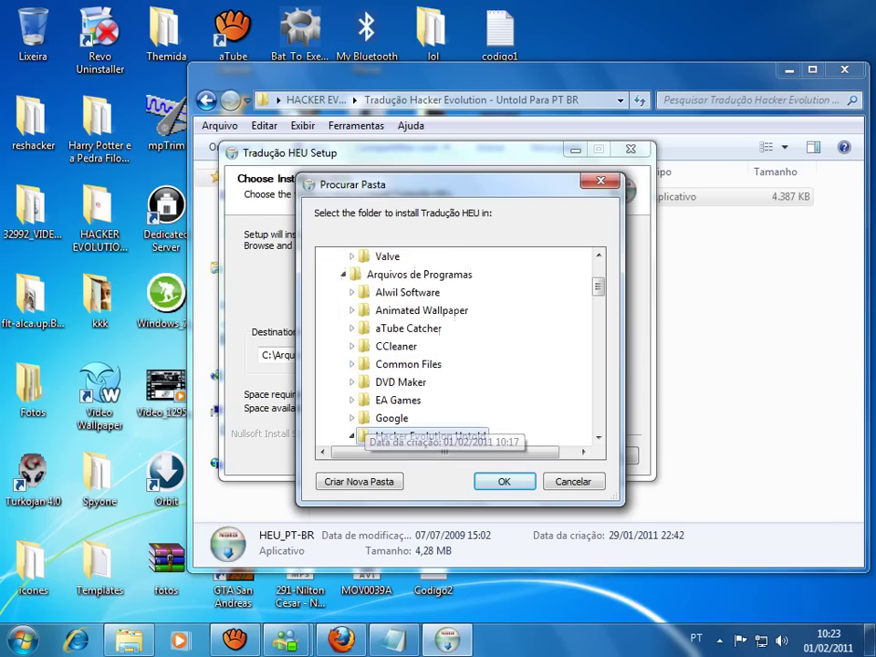
left_click(420, 435)
left_click(503, 480)
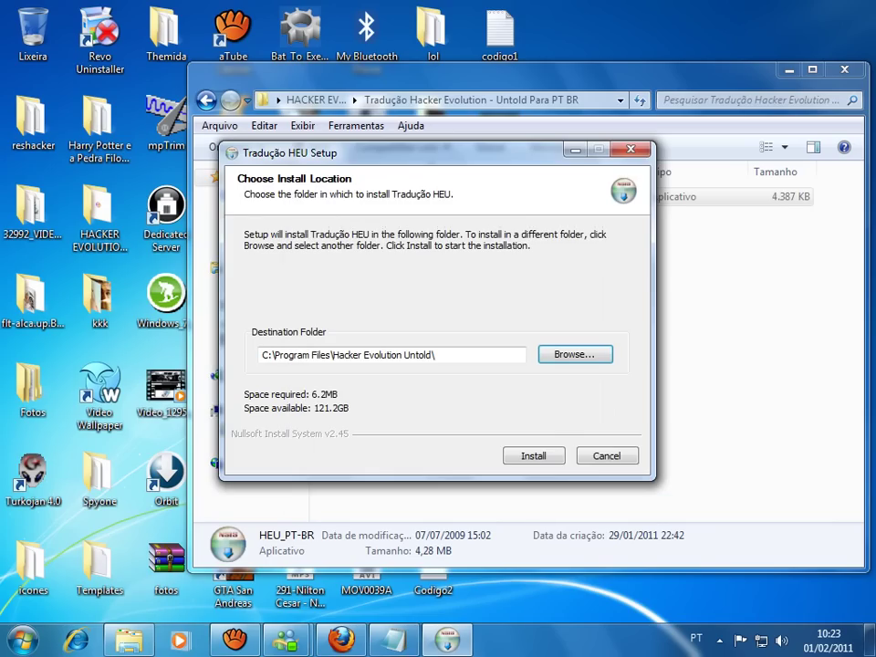
left_click(534, 455)
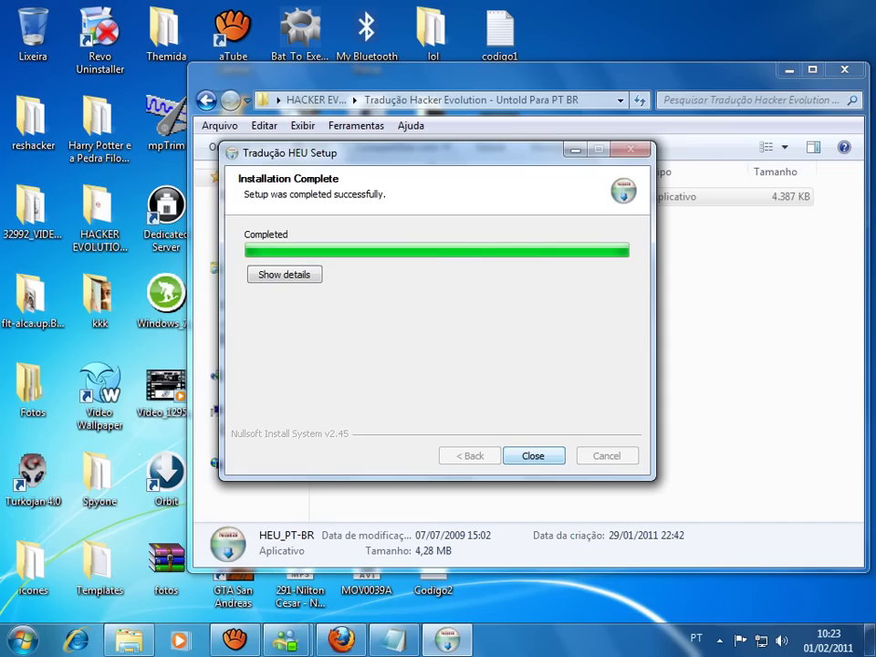
left_click(532, 455)
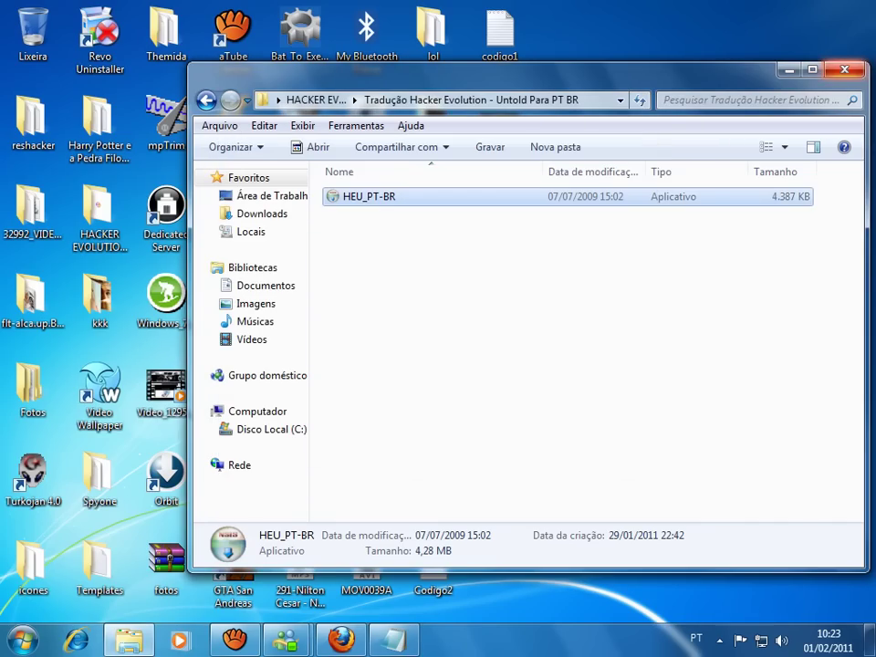
- Clear the translation folder window off the desktop and select the Hacker Evolution Untold shortcut
left_click(788, 70)
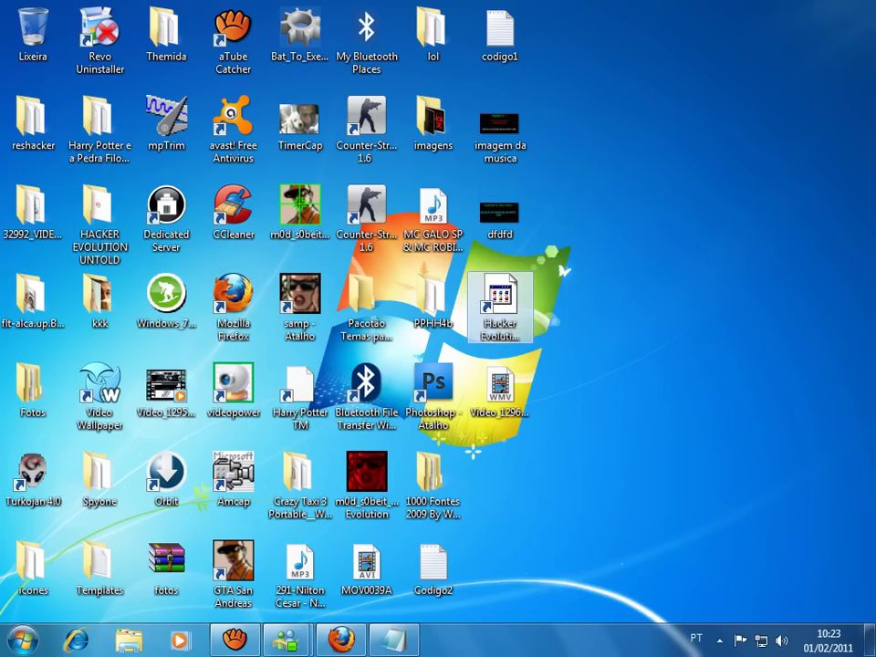
left_click(500, 305)
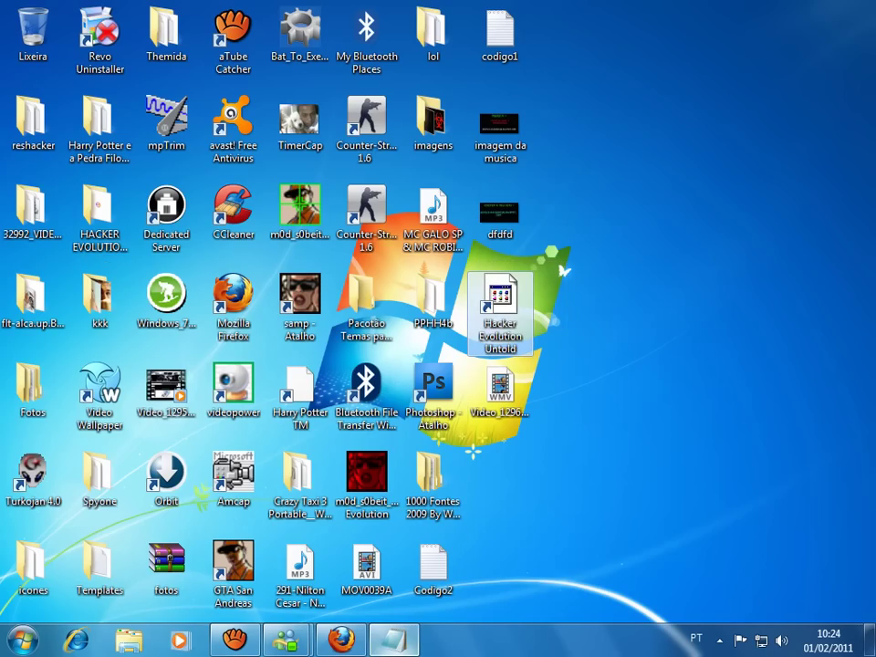
- Switch to the untitled Notepad note and highlight the blog address devils-hackers.blogspot.com, followed by the contact e-mail line
mouse_move(394, 638)
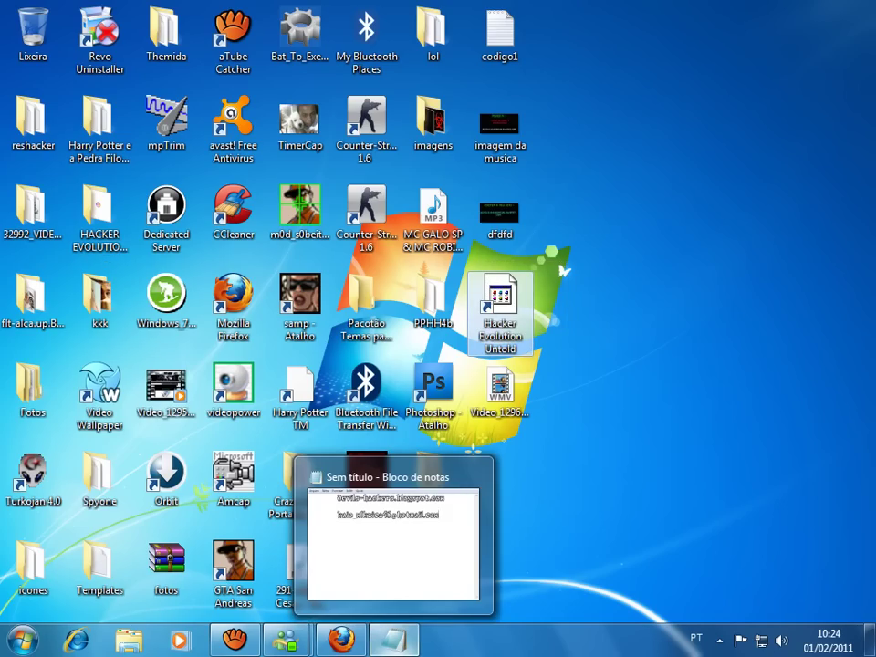
left_click(394, 640)
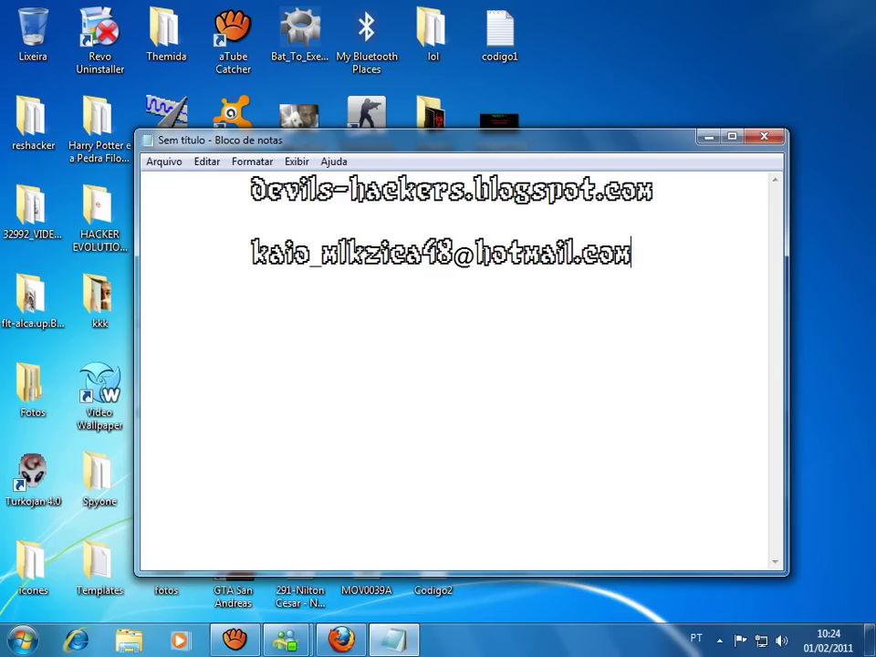
left_click_drag(250, 190, 653, 190)
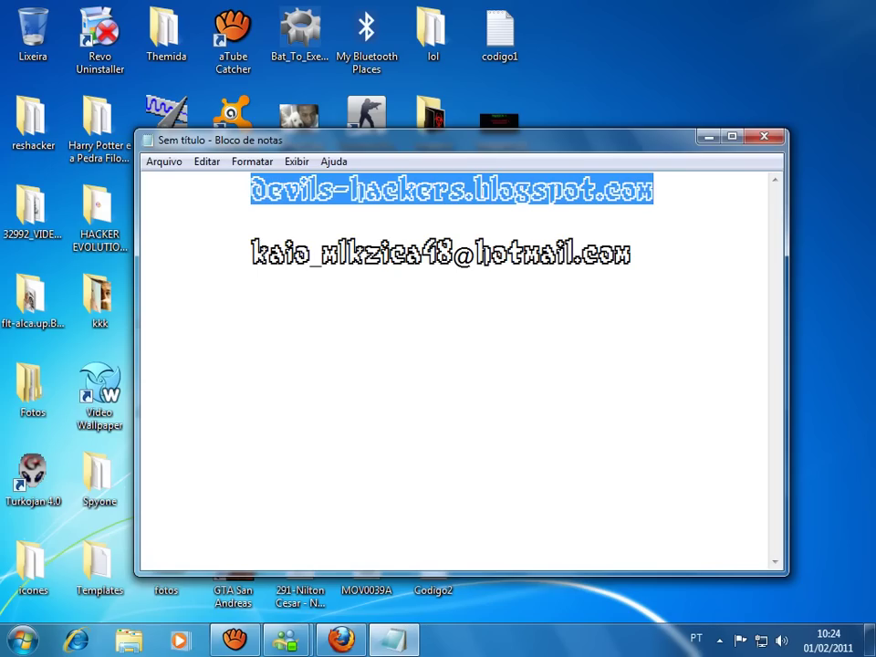
left_click_drag(251, 252, 630, 253)
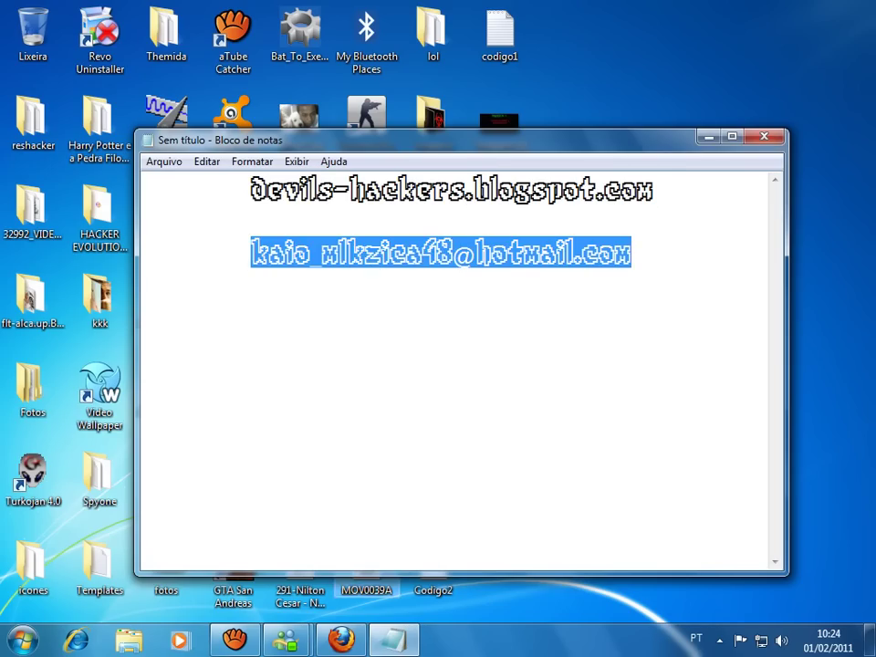
- Switch to Firefox to view the Hacker Evolution Untold post at the top of the Devils Hackers blog, and minimize the browser
left_click(341, 639)
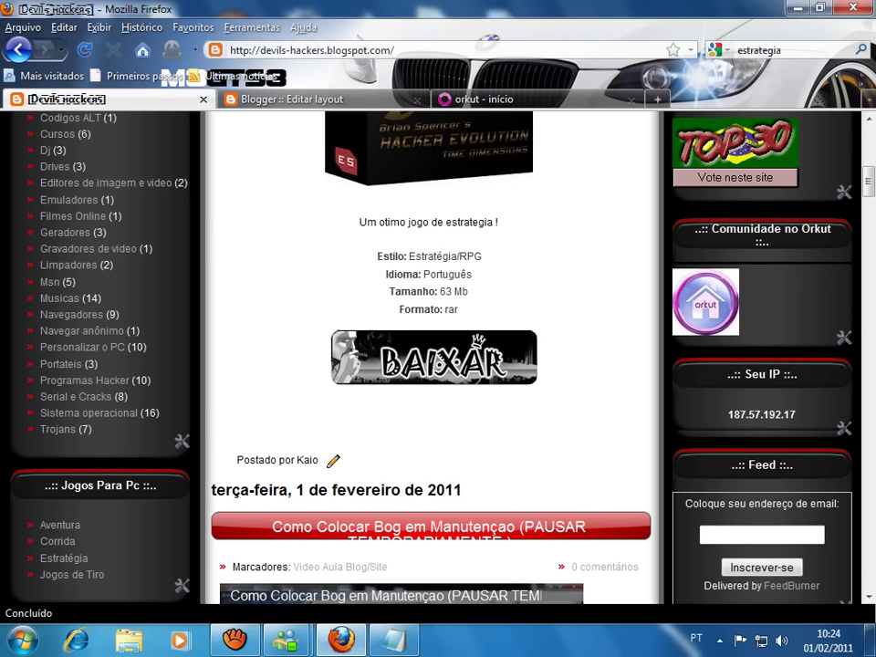
left_click_drag(868, 182, 868, 139)
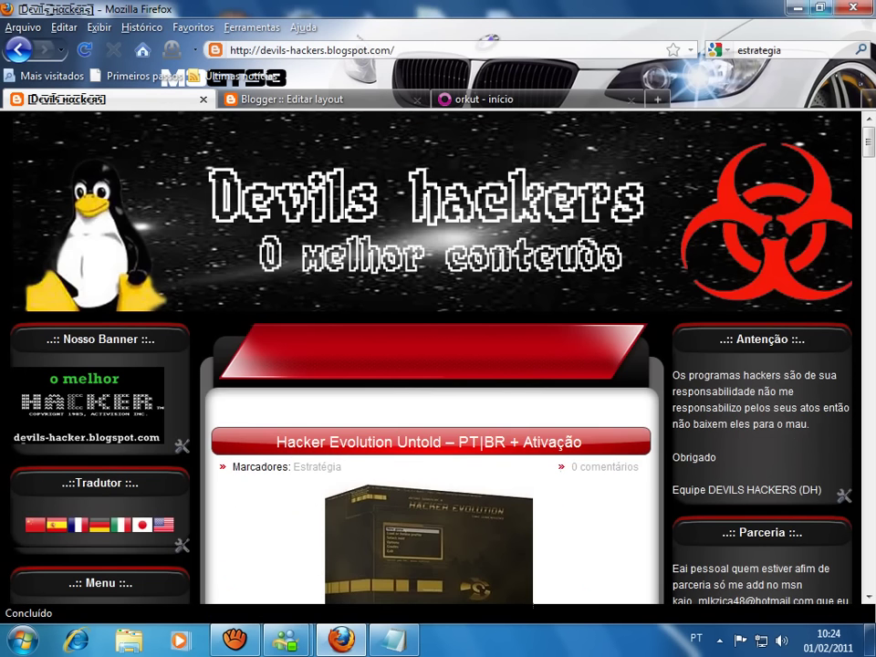
left_click(797, 8)
left_click(234, 639)
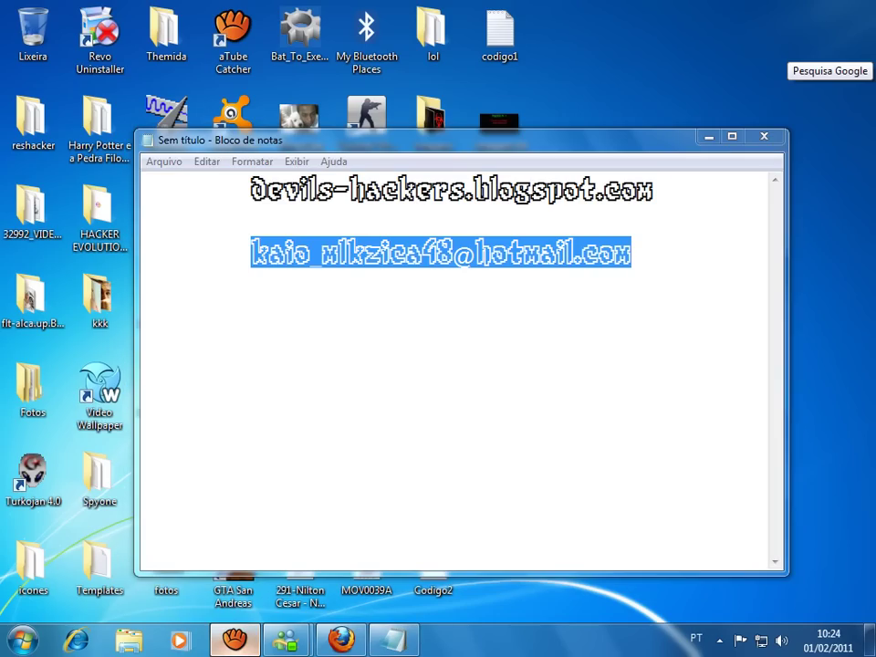